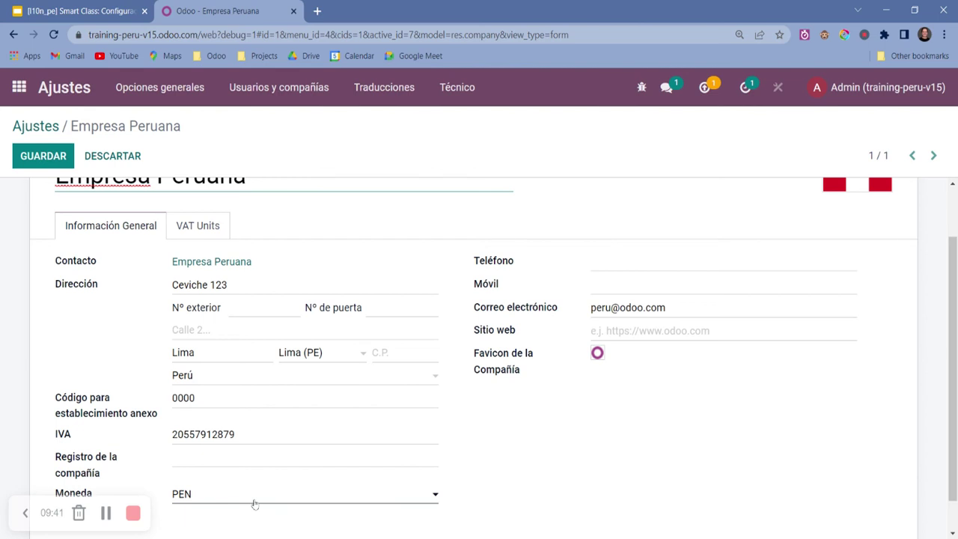
Check the demo agenda slide and find the Facturación Electronica Peruana section in the Contabilidad settings.
{"action": "left_click", "coordinate": [103, 13]}
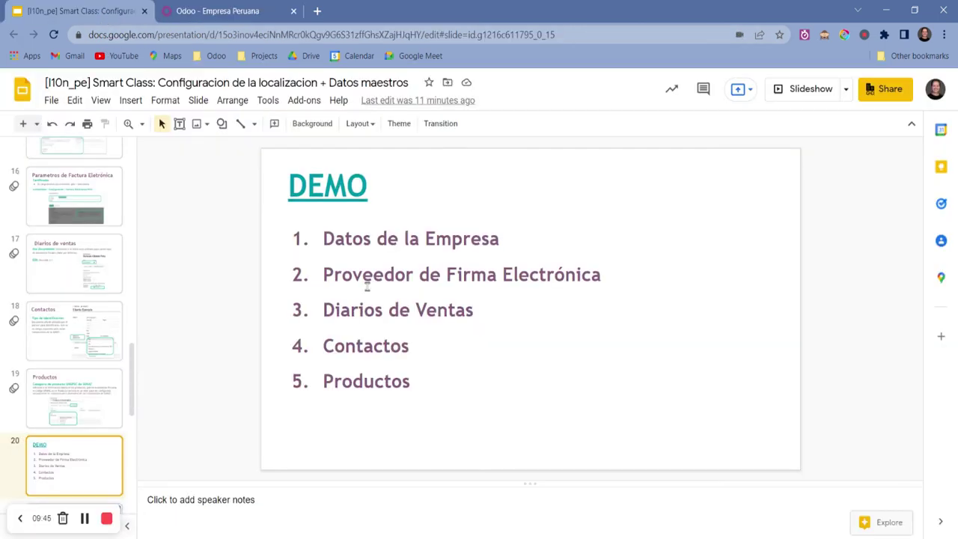
{"action": "left_click", "coordinate": [211, 11]}
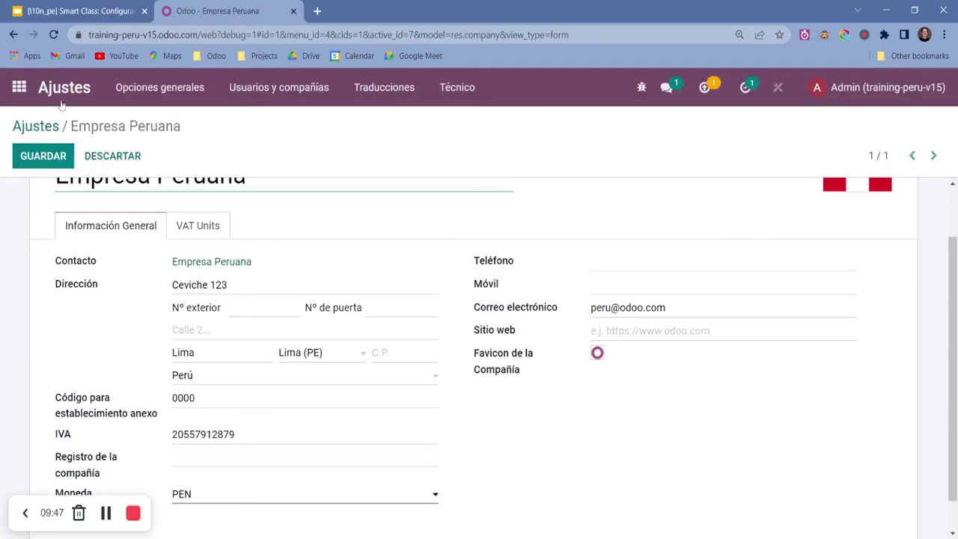
{"action": "left_click", "coordinate": [46, 128]}
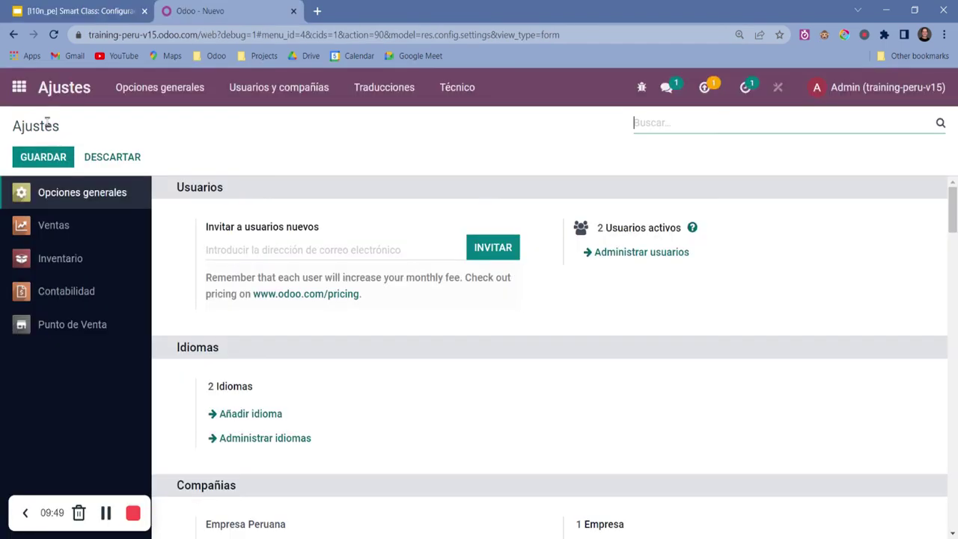
{"action": "left_click", "coordinate": [65, 296]}
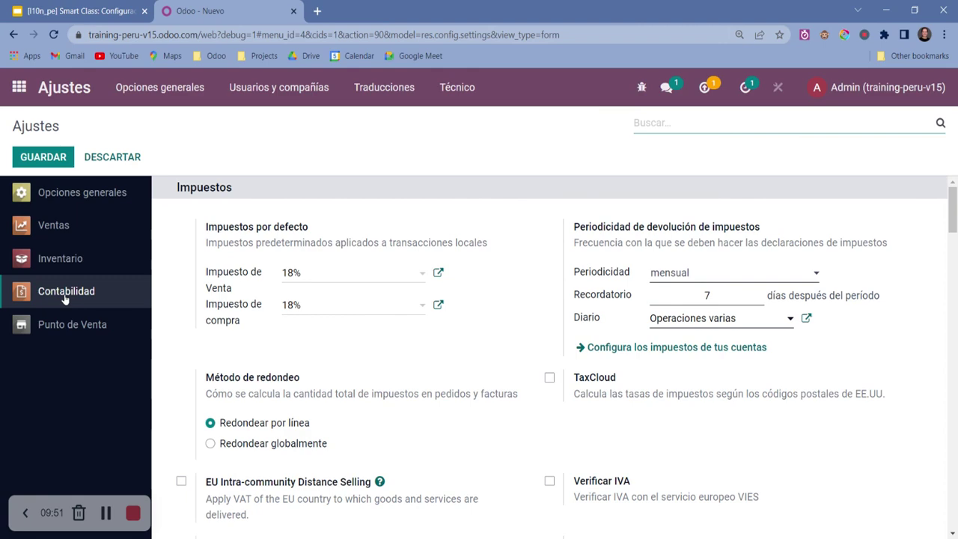
{"action": "mouse_move", "coordinate": [218, 320]}
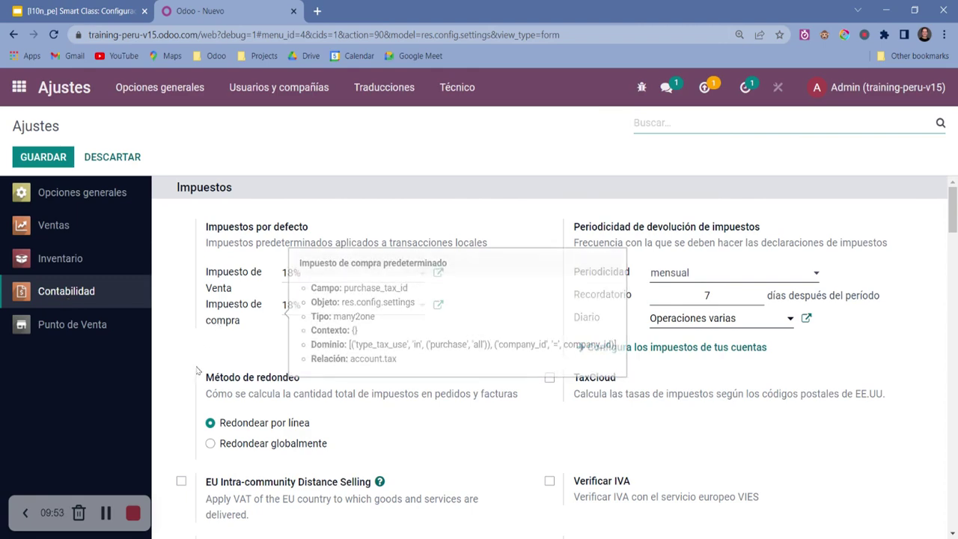
{"action": "scroll", "coordinate": [218, 320], "scroll_direction": "down", "scroll_amount": 7}
{"action": "scroll", "coordinate": [170, 206], "scroll_direction": "down", "scroll_amount": 8}
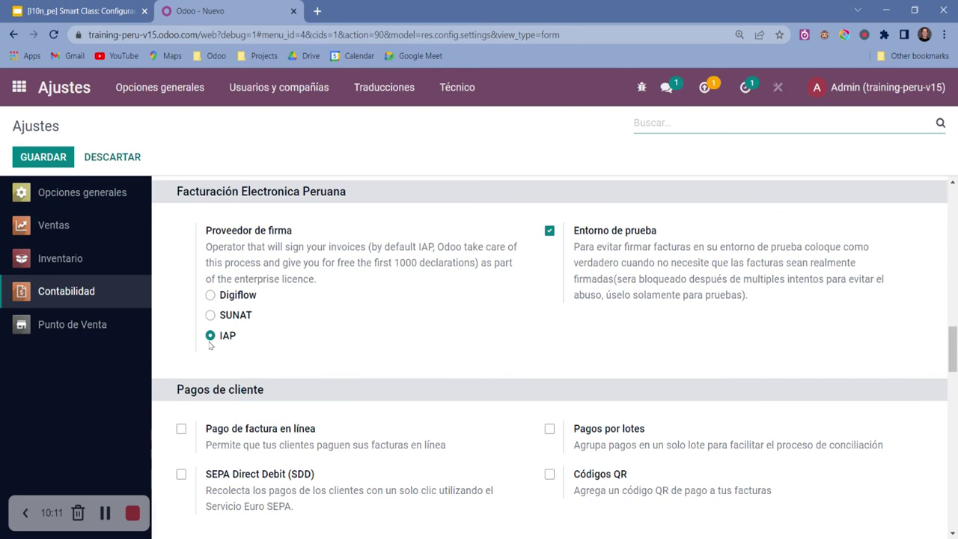
Try Digiflow and SUNAT as the Proveedor de firma, and set it back to IAP.
{"action": "left_click", "coordinate": [211, 297]}
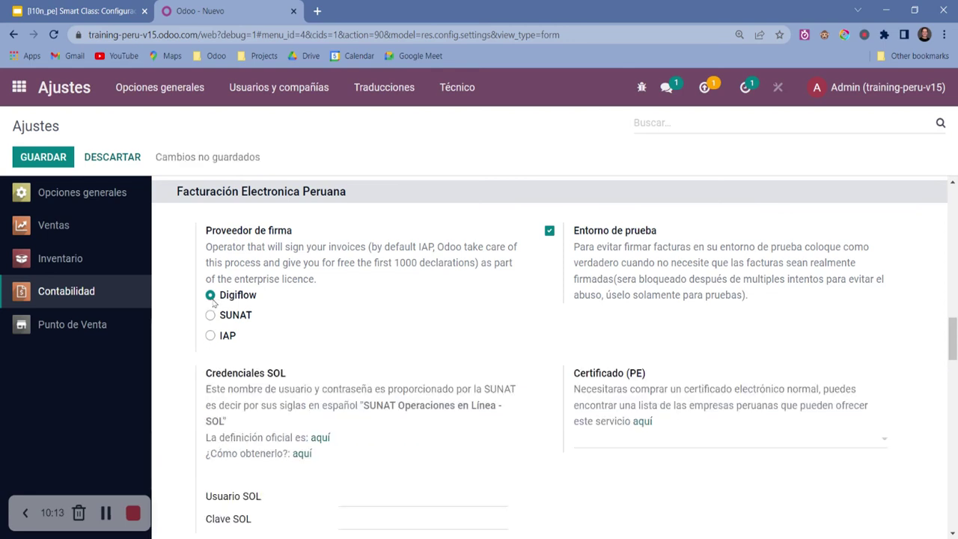
{"action": "scroll", "coordinate": [296, 487], "scroll_direction": "down", "scroll_amount": 1}
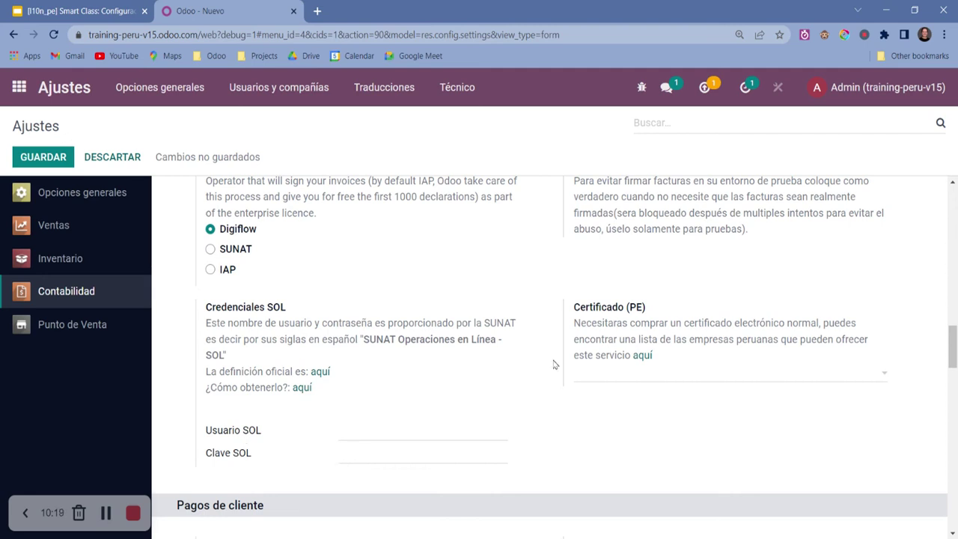
{"action": "left_click", "coordinate": [238, 251]}
{"action": "left_click", "coordinate": [225, 271]}
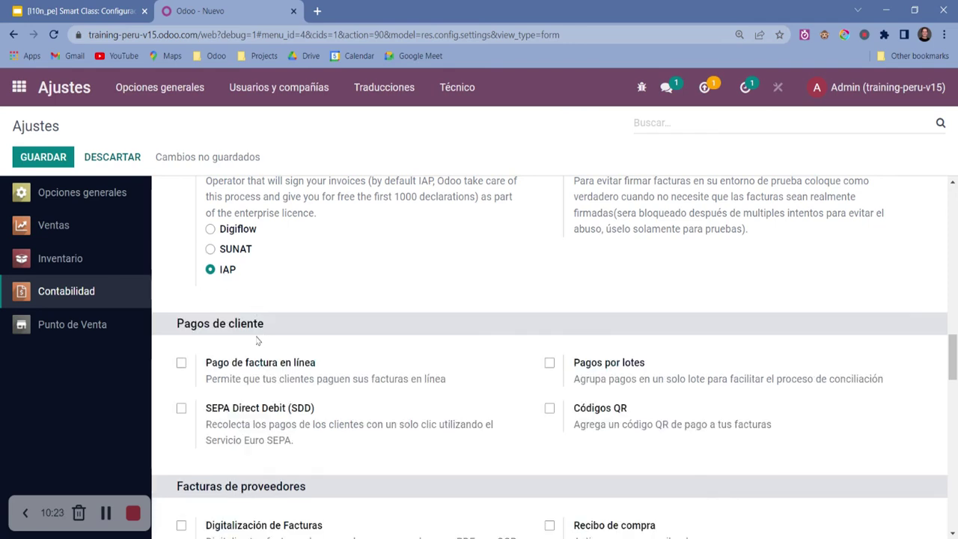
{"action": "scroll", "coordinate": [351, 351], "scroll_direction": "up", "scroll_amount": 1}
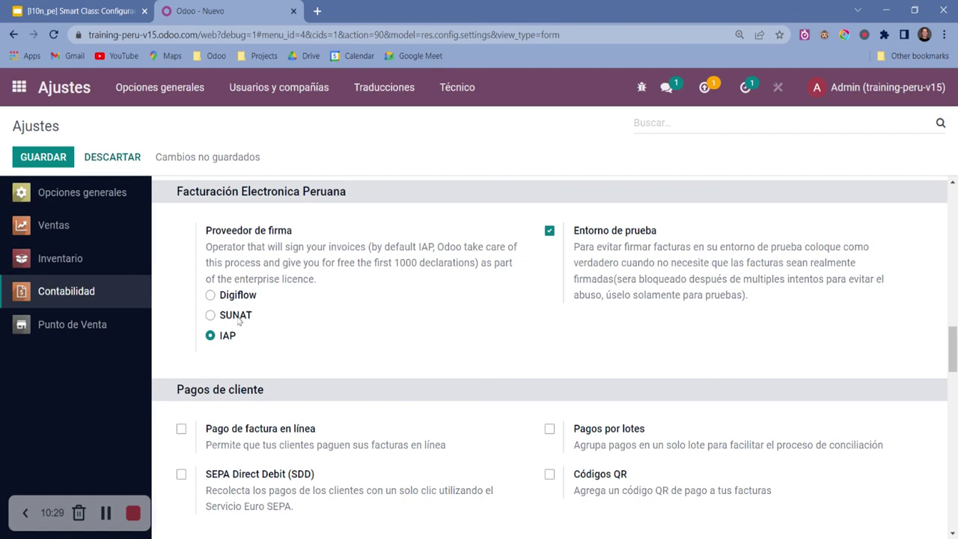
Select Digiflow as the signature provider, open the creation form for a new certificate "123", and discard it.
{"action": "left_click", "coordinate": [232, 298]}
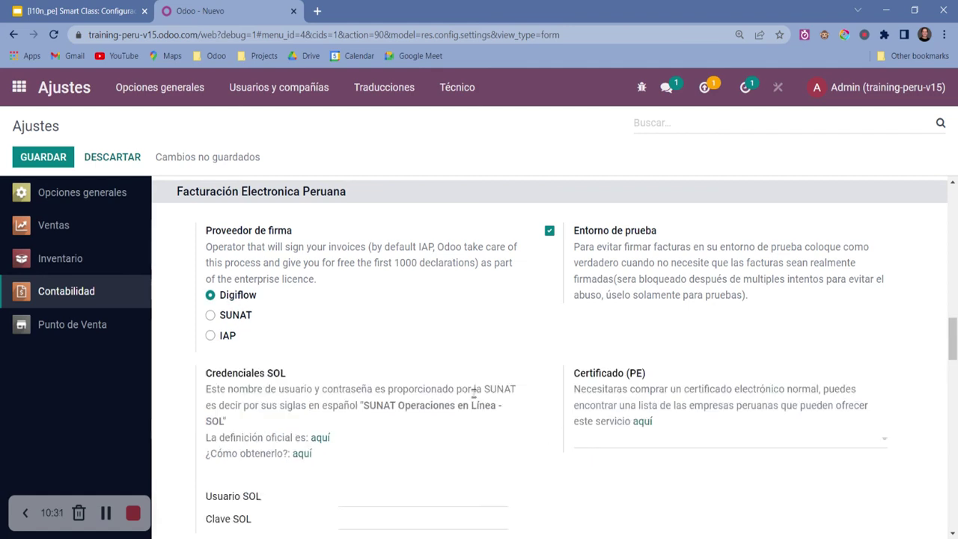
{"action": "left_click", "coordinate": [737, 441]}
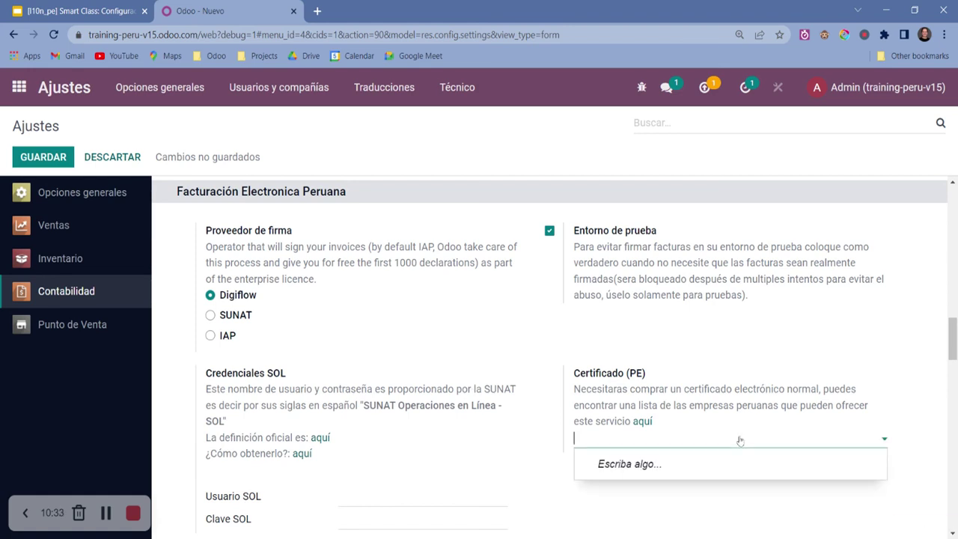
{"action": "type", "text": "123"}
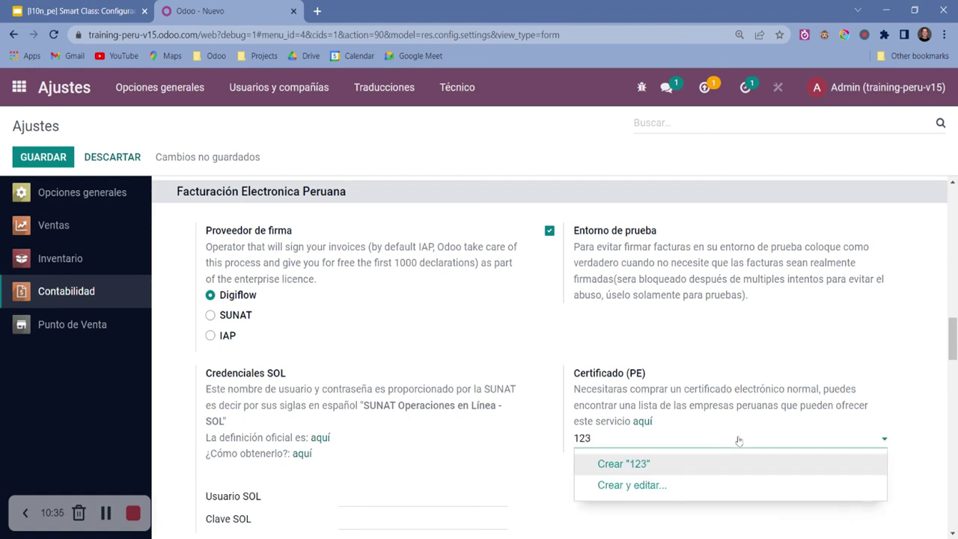
{"action": "left_click", "coordinate": [659, 485]}
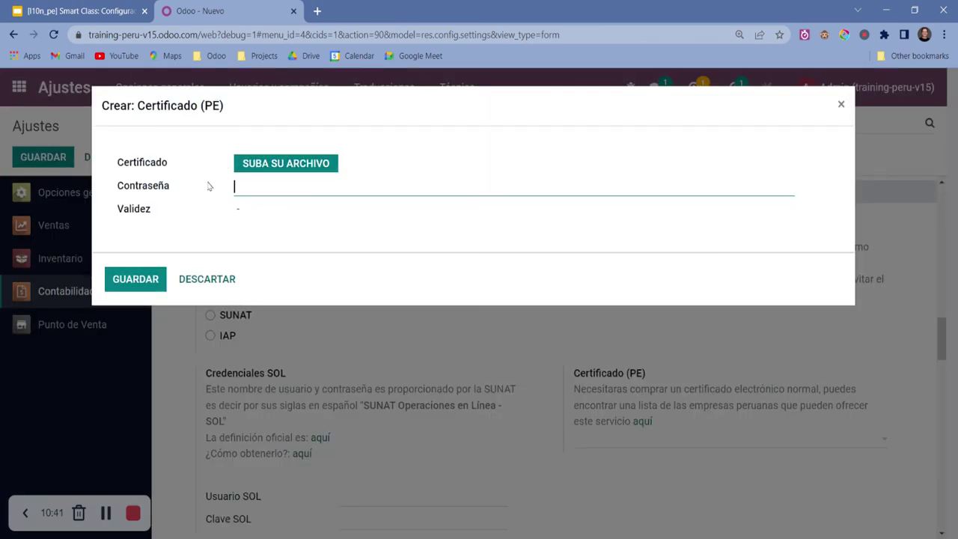
{"action": "left_click", "coordinate": [208, 277]}
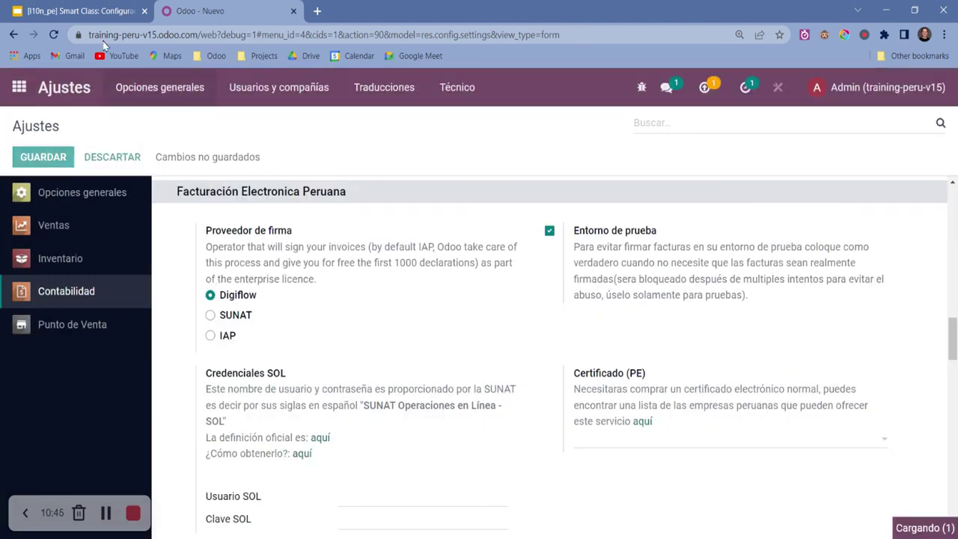
Highlight Diarios de Ventas on the agenda slide and open the Facturas Clientes Peru journal in the Odoo accounting app.
{"action": "left_click", "coordinate": [98, 11]}
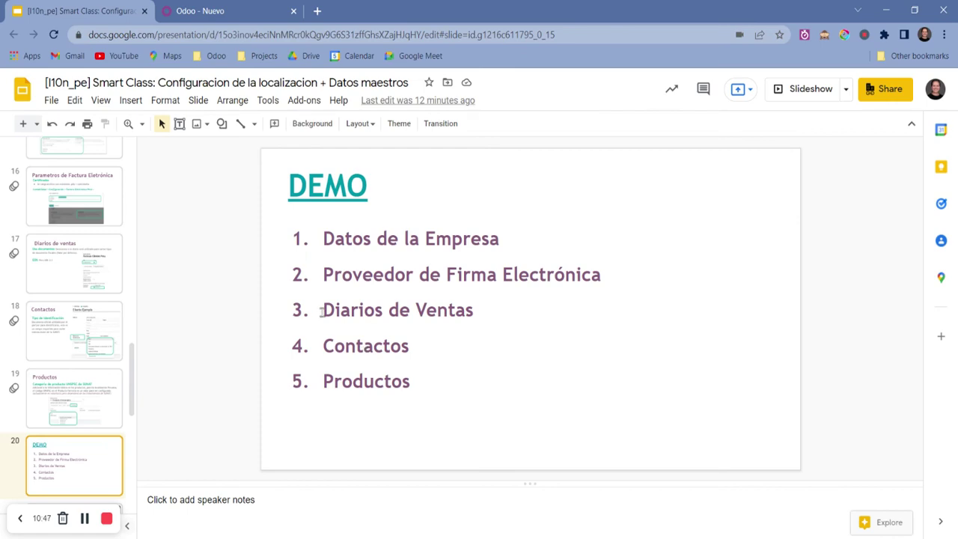
{"action": "left_click_drag", "start_coordinate": [322, 310], "coordinate": [464, 313]}
{"action": "left_click", "coordinate": [247, 11]}
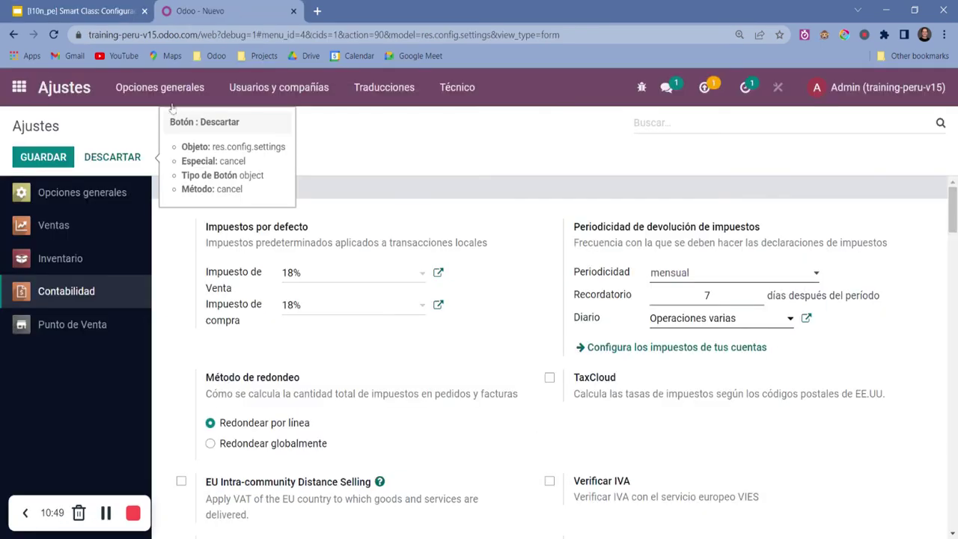
{"action": "left_click", "coordinate": [20, 88]}
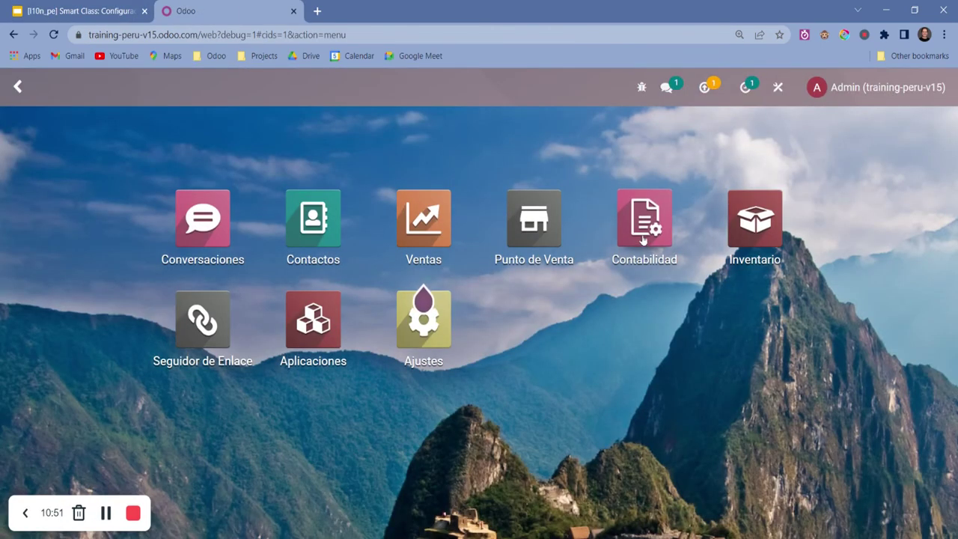
{"action": "left_click", "coordinate": [642, 238]}
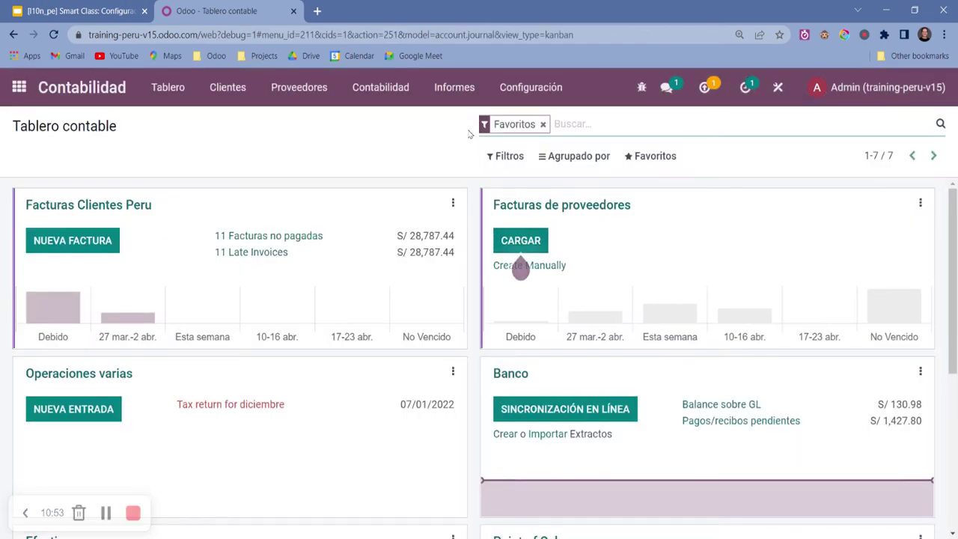
{"action": "left_click", "coordinate": [502, 91]}
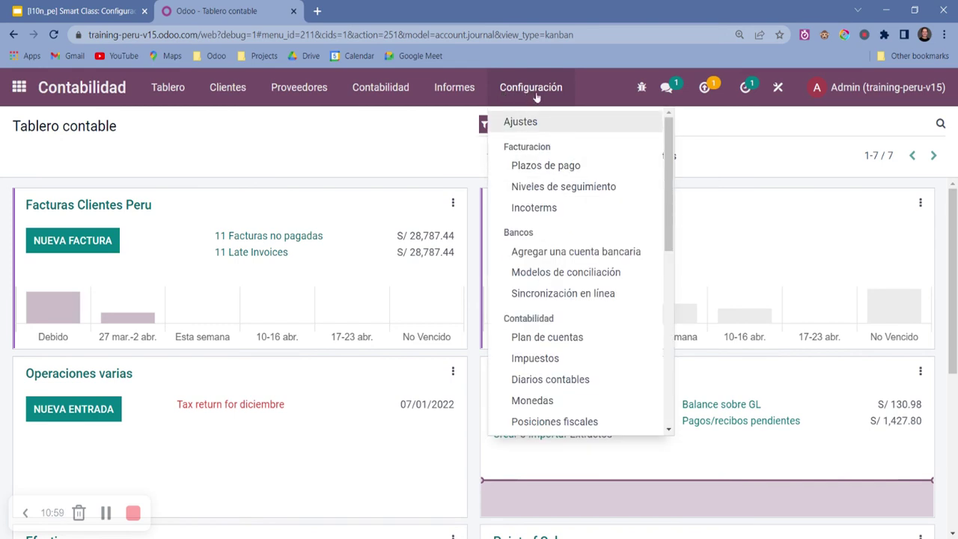
{"action": "left_click", "coordinate": [582, 379]}
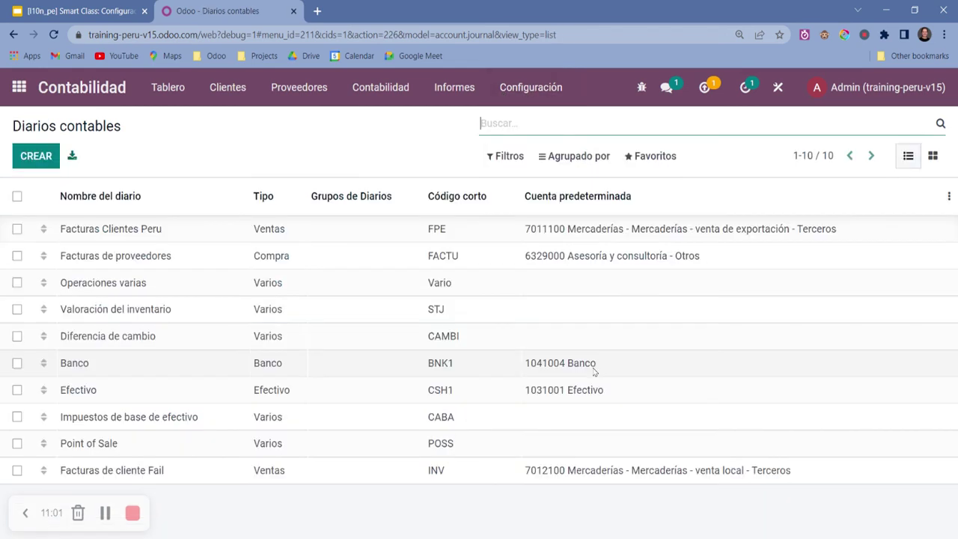
{"action": "left_click", "coordinate": [147, 236]}
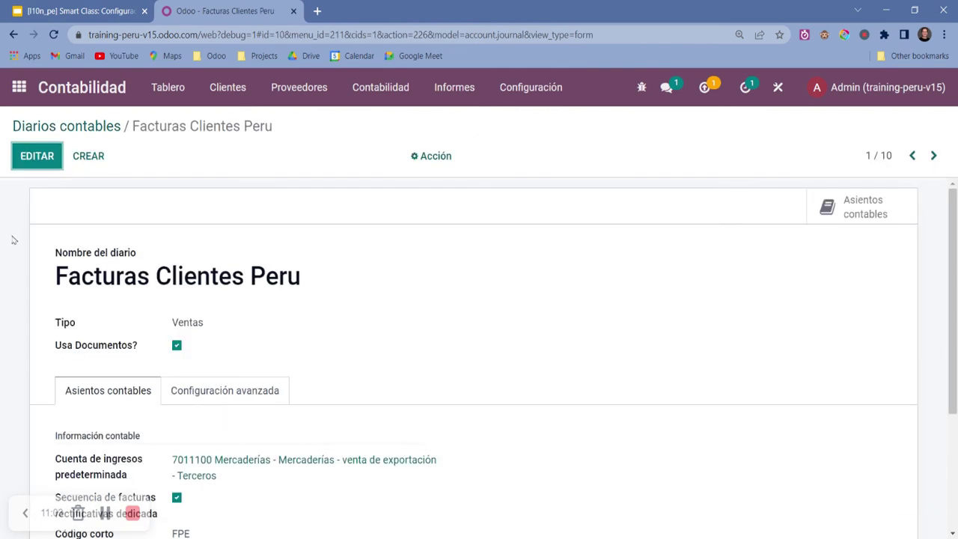
Examine the journal's Usa Documentos? option and its Peru UBL 2.1 electronic invoicing format in the advanced configuration.
{"action": "scroll", "coordinate": [359, 242], "scroll_direction": "down", "scroll_amount": 2}
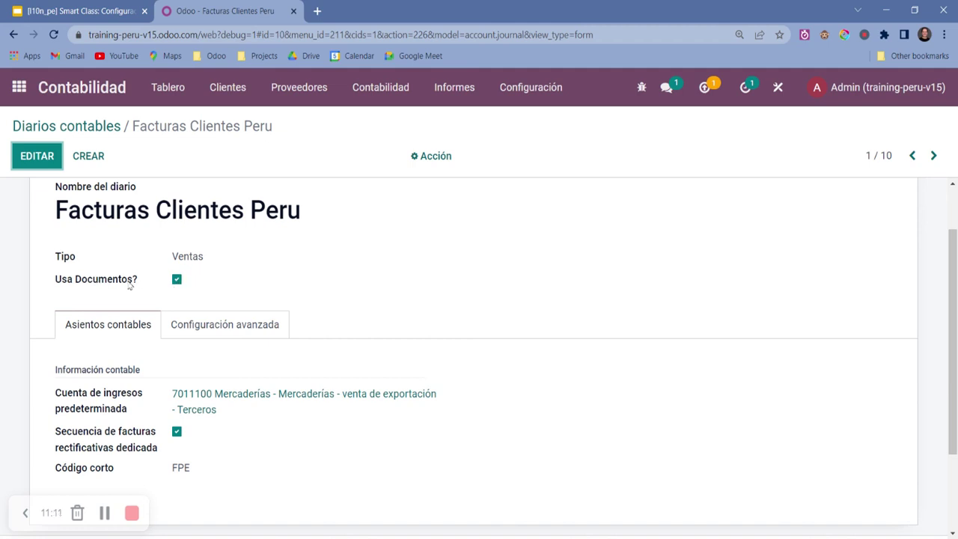
{"action": "mouse_move", "coordinate": [129, 284]}
{"action": "left_click", "coordinate": [247, 327]}
{"action": "scroll", "coordinate": [235, 342], "scroll_direction": "down", "scroll_amount": 2}
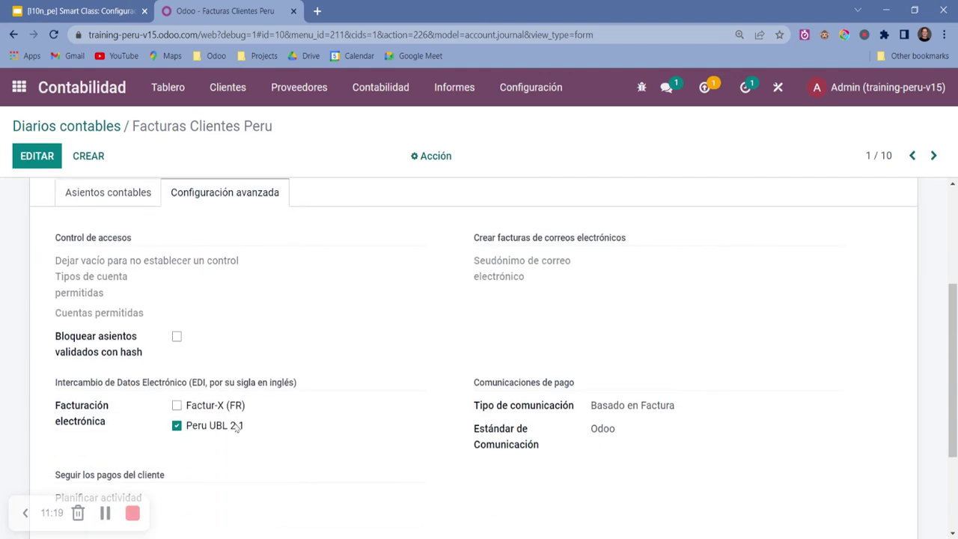
{"action": "left_click_drag", "start_coordinate": [280, 432], "coordinate": [183, 427]}
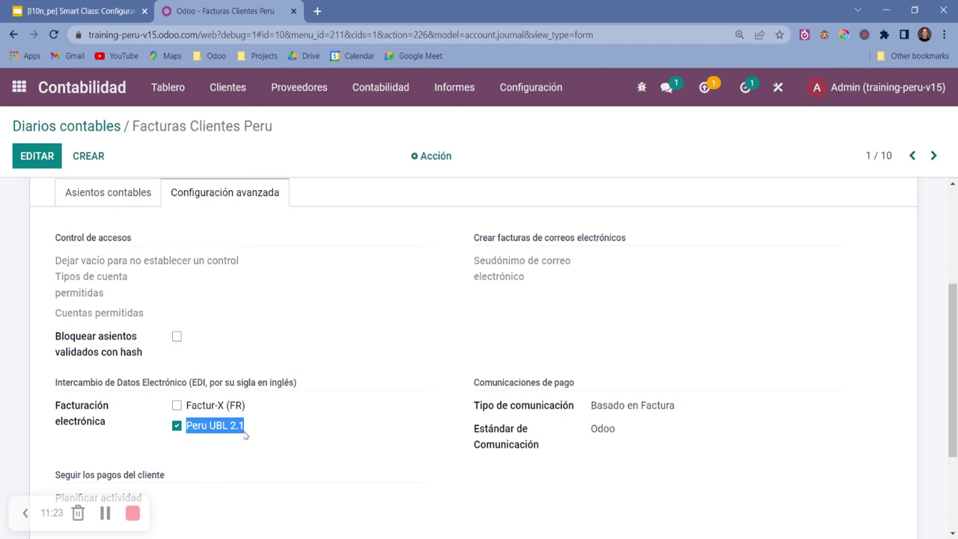
Check the agenda slide and open the Cliente Ejemplo record from the Odoo customer list.
{"action": "left_click", "coordinate": [90, 11]}
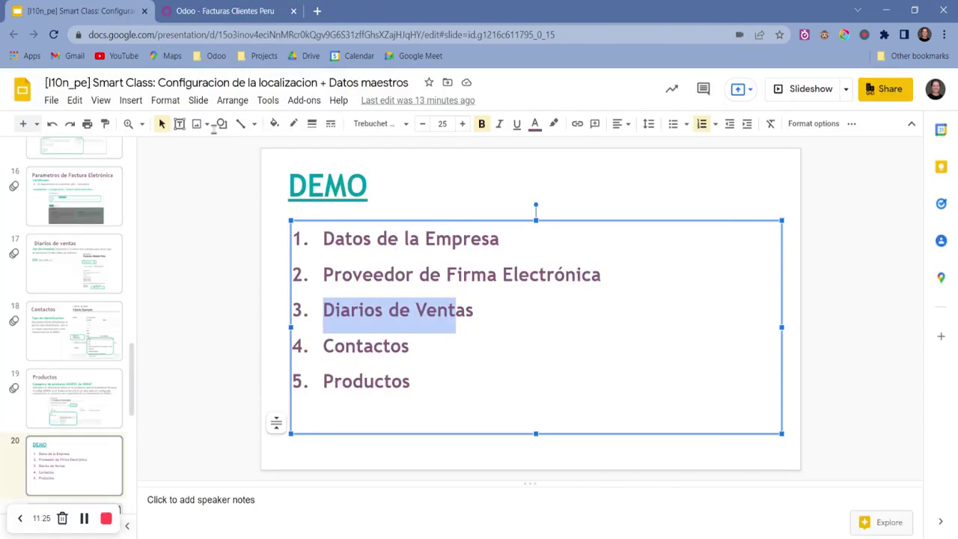
{"action": "left_click", "coordinate": [384, 338]}
{"action": "left_click", "coordinate": [215, 9]}
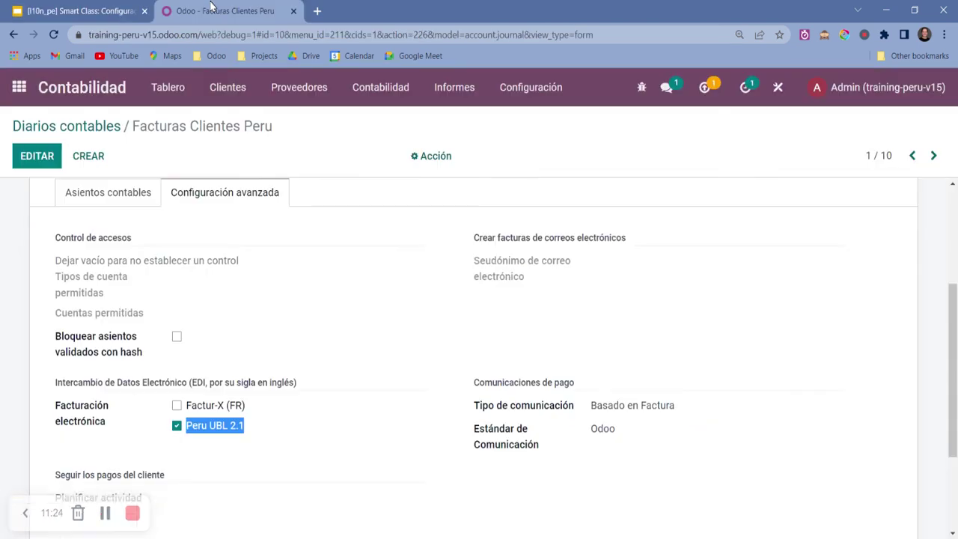
{"action": "left_click", "coordinate": [225, 89]}
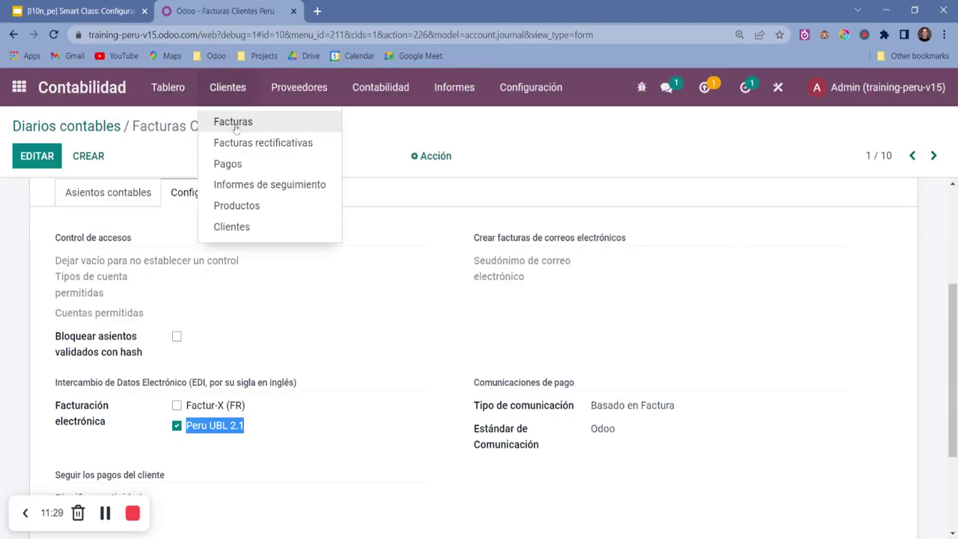
{"action": "left_click", "coordinate": [232, 226]}
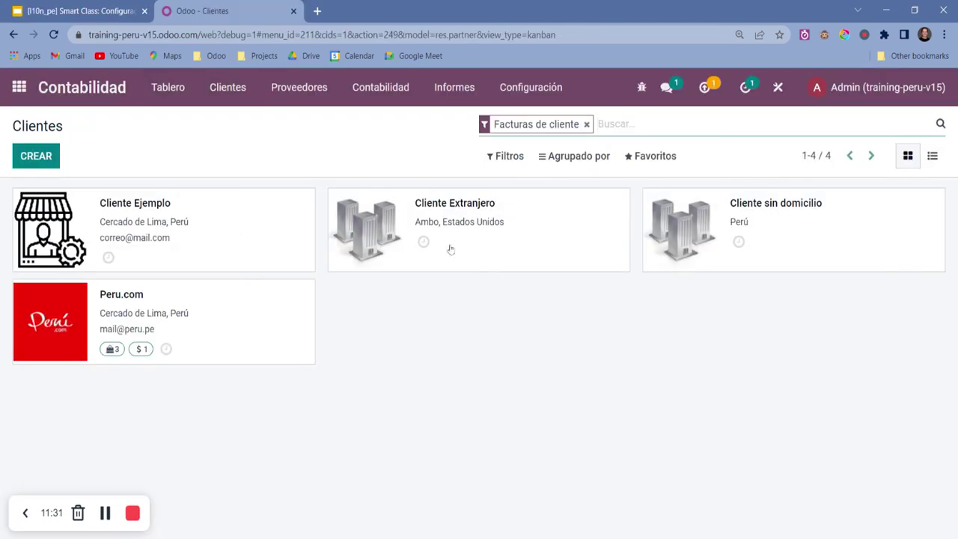
{"action": "left_click", "coordinate": [222, 229]}
Review the customer's address details and highlight the identification type and number.
{"action": "scroll", "coordinate": [232, 304], "scroll_direction": "down", "scroll_amount": 2}
{"action": "scroll", "coordinate": [240, 302], "scroll_direction": "up", "scroll_amount": 1}
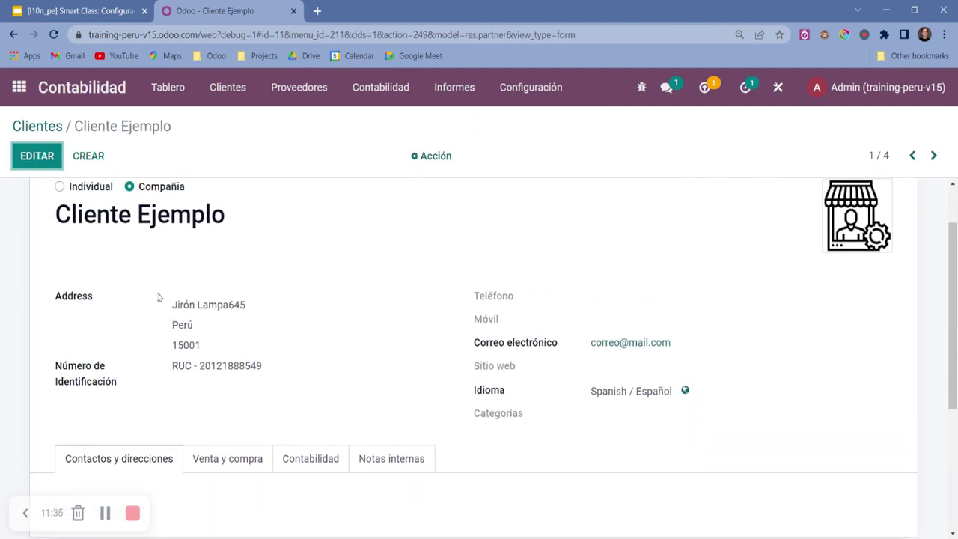
{"action": "left_click_drag", "start_coordinate": [266, 370], "coordinate": [172, 368]}
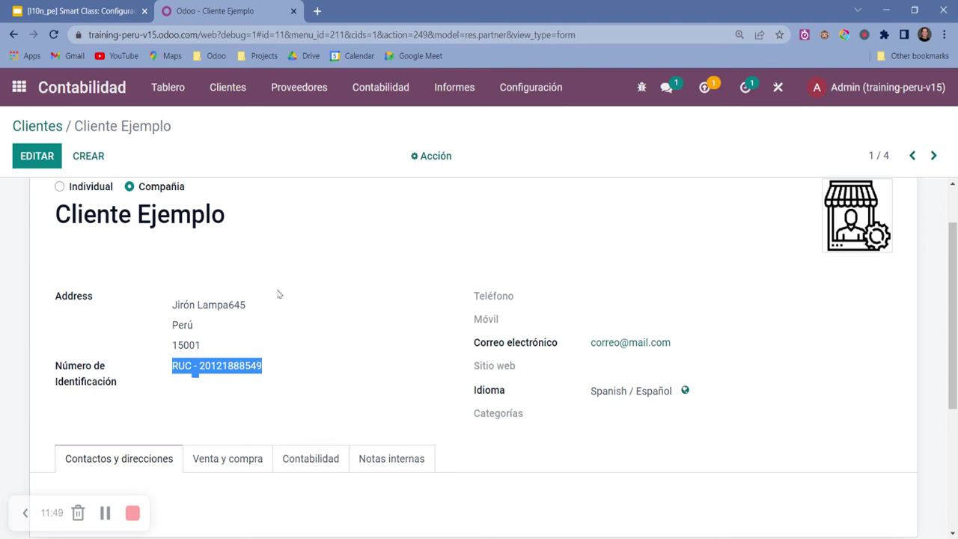
Check the agenda slide and open the list of sellable products in Odoo accounting.
{"action": "left_click", "coordinate": [109, 17]}
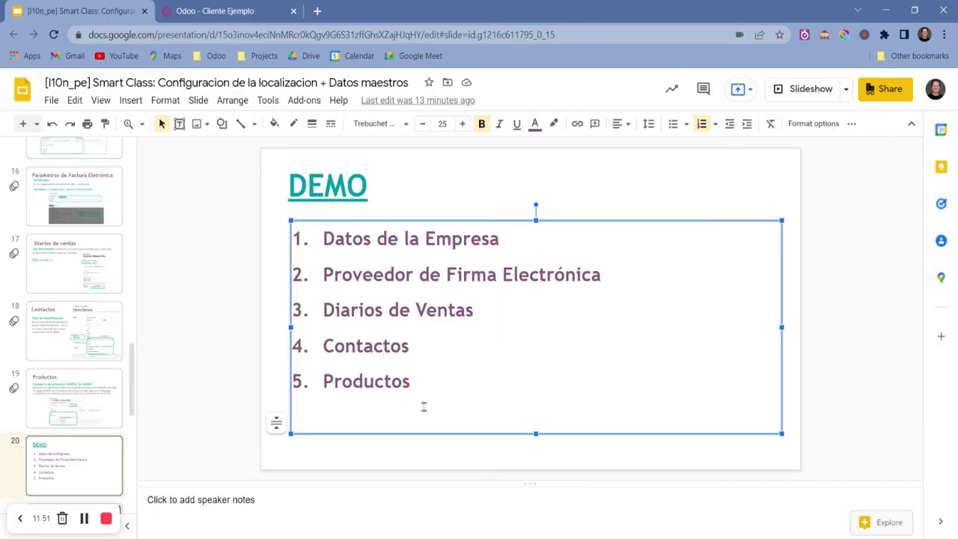
{"action": "left_click", "coordinate": [199, 9]}
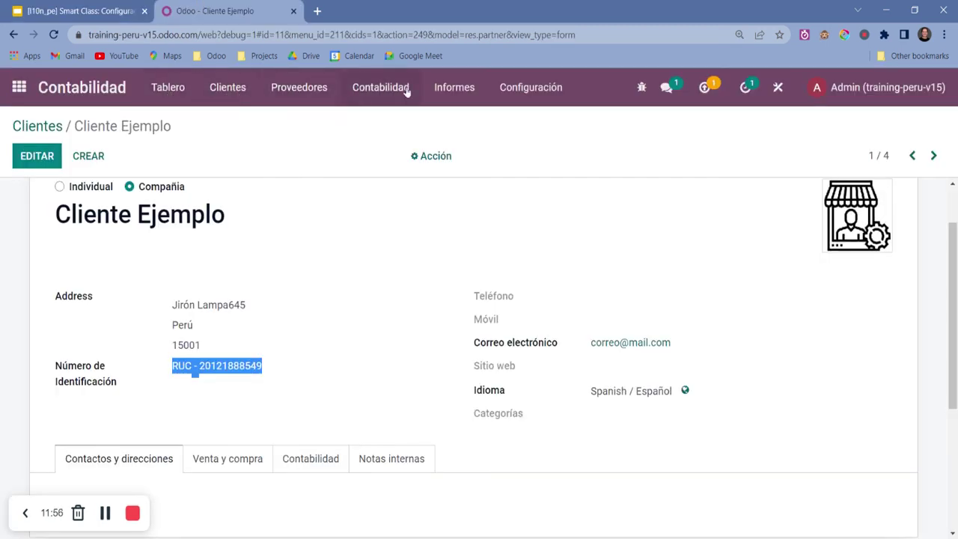
{"action": "left_click", "coordinate": [217, 89]}
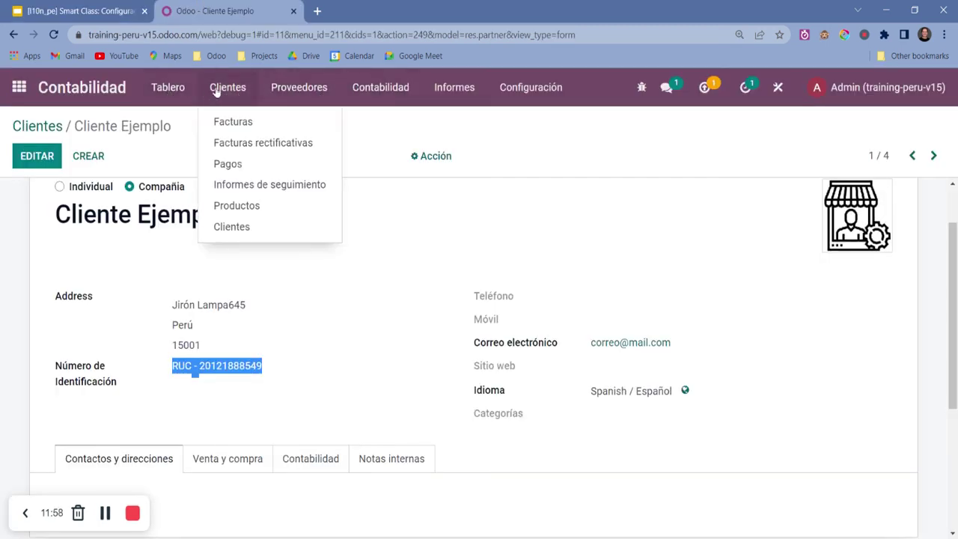
{"action": "left_click", "coordinate": [254, 210]}
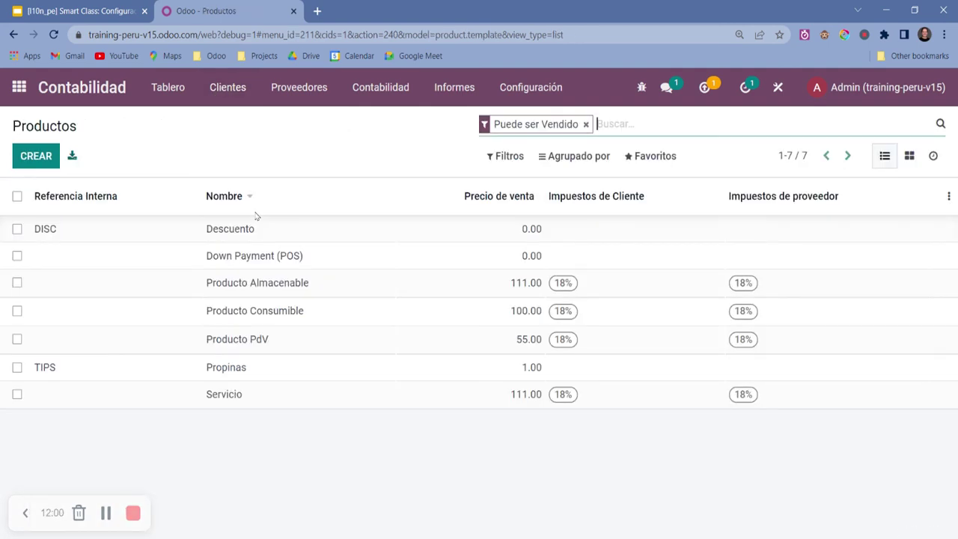
Remove the Puede ser Vendido filter from the product list and open the accounting details of Producto Almacenable.
{"action": "left_click", "coordinate": [586, 124]}
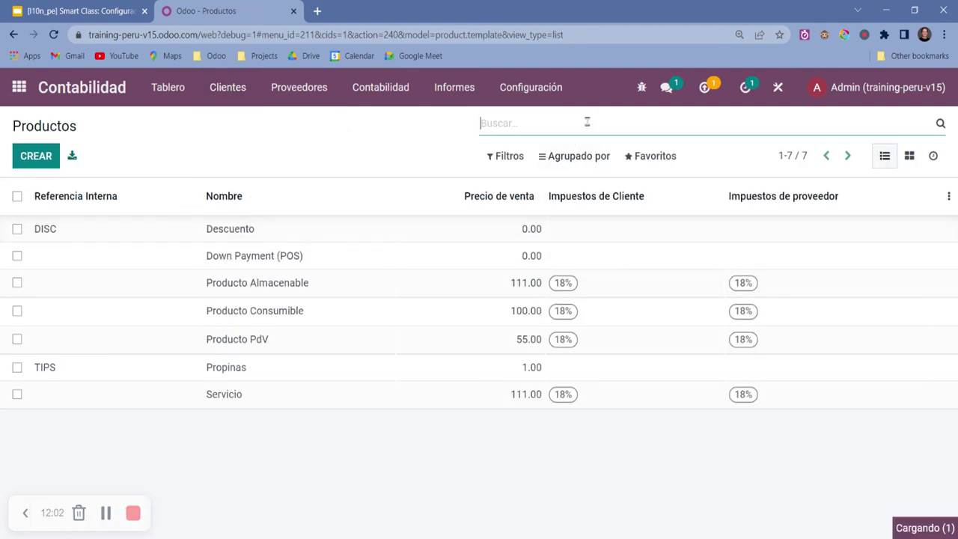
{"action": "left_click", "coordinate": [302, 291]}
{"action": "scroll", "coordinate": [157, 300], "scroll_direction": "down", "scroll_amount": 2}
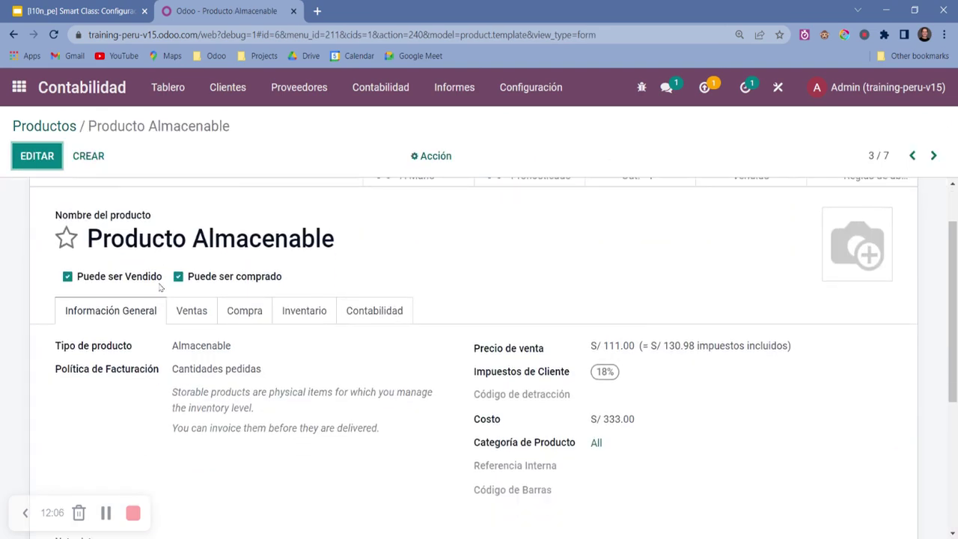
{"action": "left_click", "coordinate": [388, 318]}
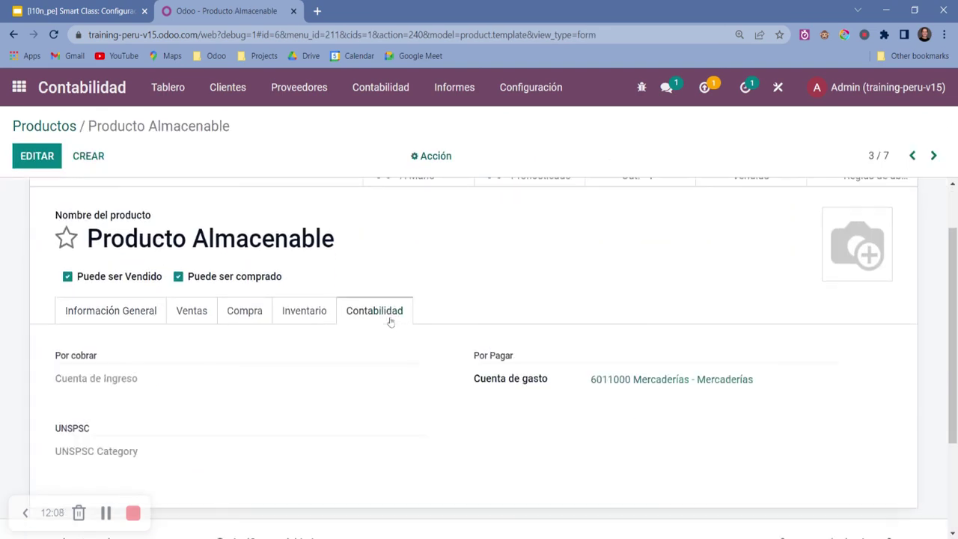
Set the UNSPSC Category of Producto Almacenable to "01010101 No existe en el catálogo" and save the product.
{"action": "left_click", "coordinate": [37, 155]}
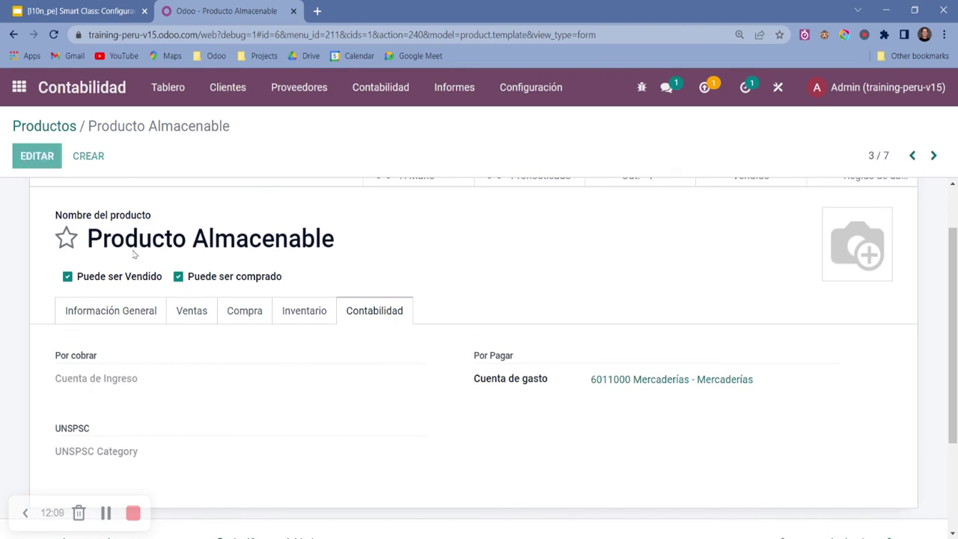
{"action": "left_click", "coordinate": [385, 456]}
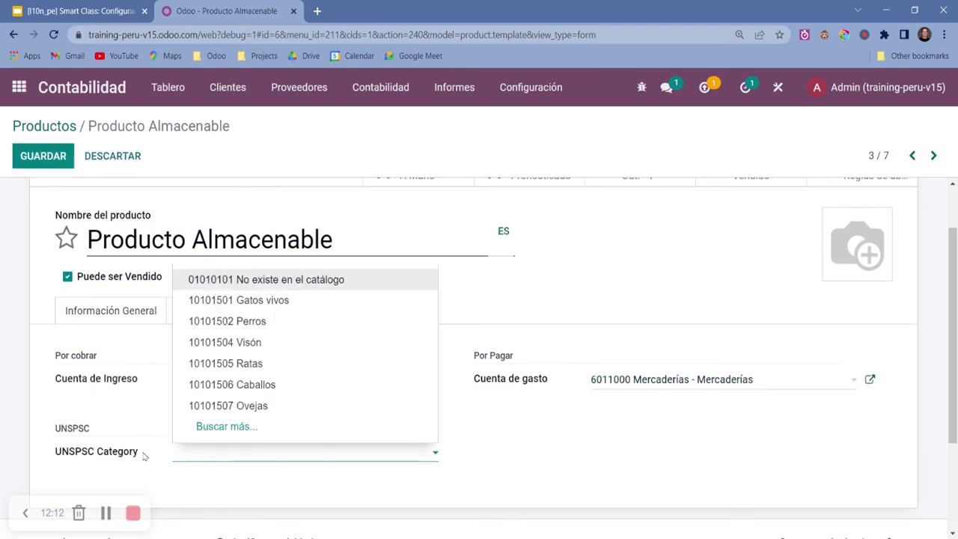
{"action": "mouse_move", "coordinate": [67, 458]}
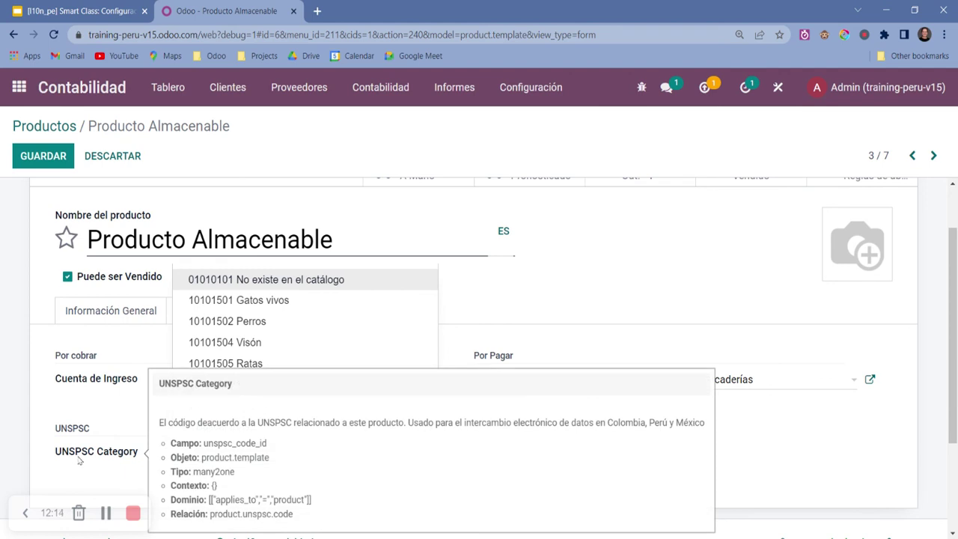
{"action": "left_click", "coordinate": [408, 280]}
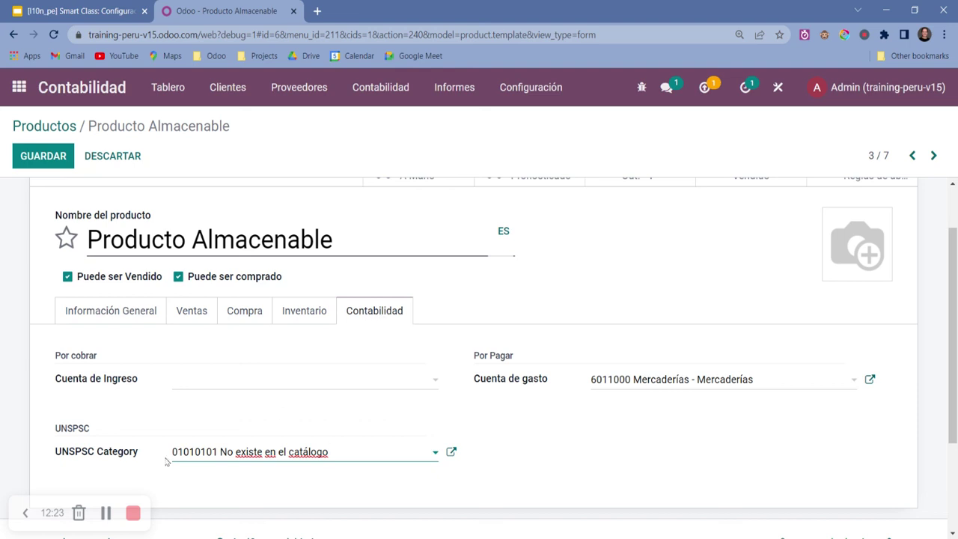
{"action": "left_click", "coordinate": [41, 156]}
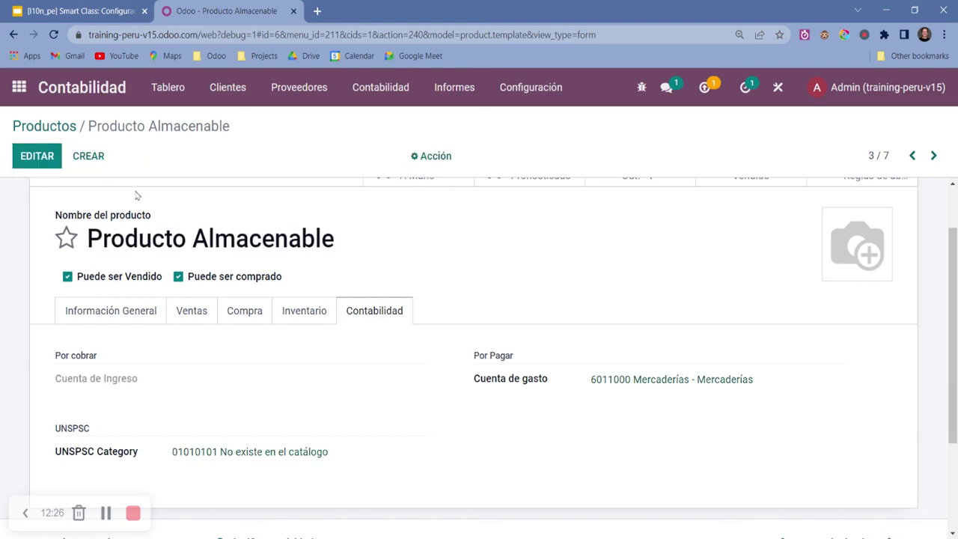
Switch to the Google Slides presentation and start the slideshow from the Consideraciones section slide.
{"action": "left_click", "coordinate": [85, 11]}
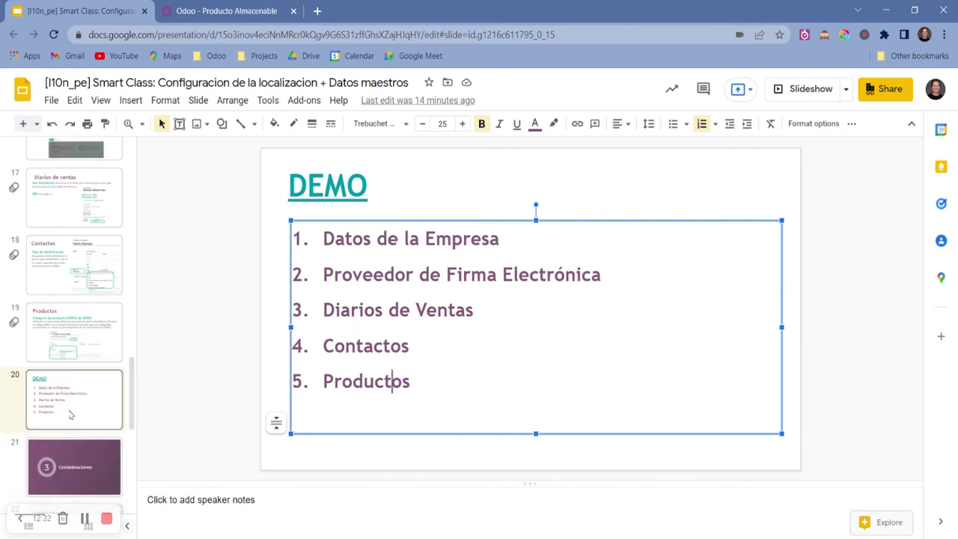
{"action": "scroll", "coordinate": [70, 411], "scroll_direction": "down", "scroll_amount": 1}
{"action": "left_click", "coordinate": [73, 409]}
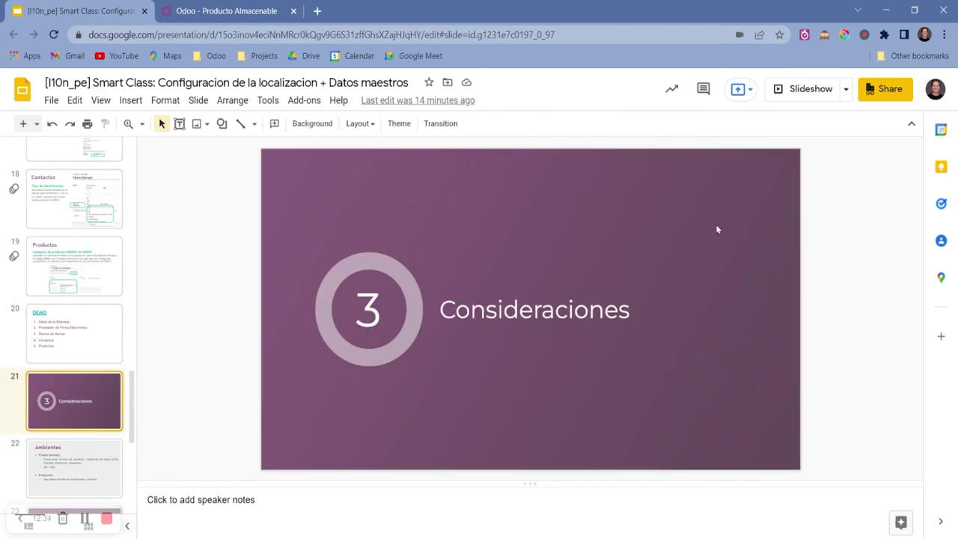
{"action": "left_click", "coordinate": [781, 93]}
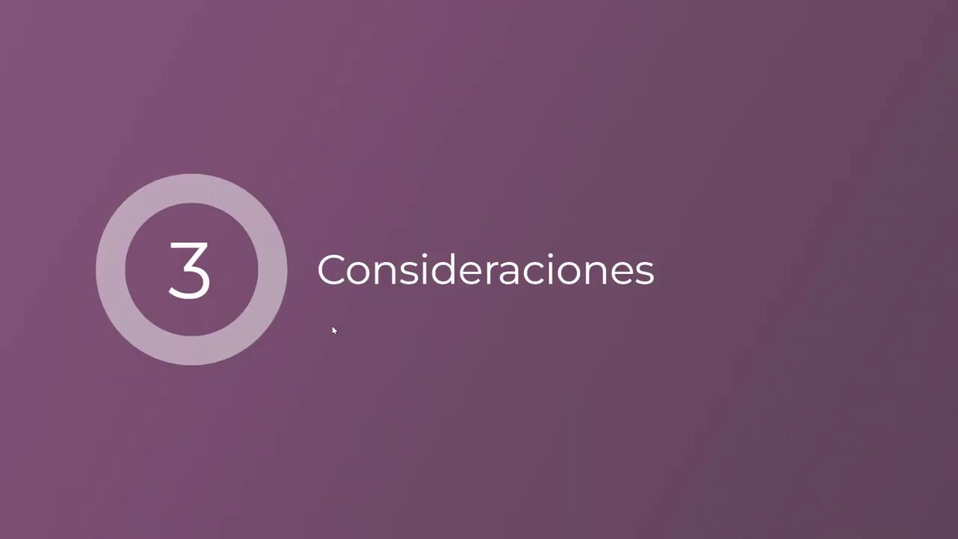
Advance the slideshow through the Ambientes and Recursos Disponibles slides to the Documentación de usuario slide.
{"action": "left_click", "coordinate": [333, 329]}
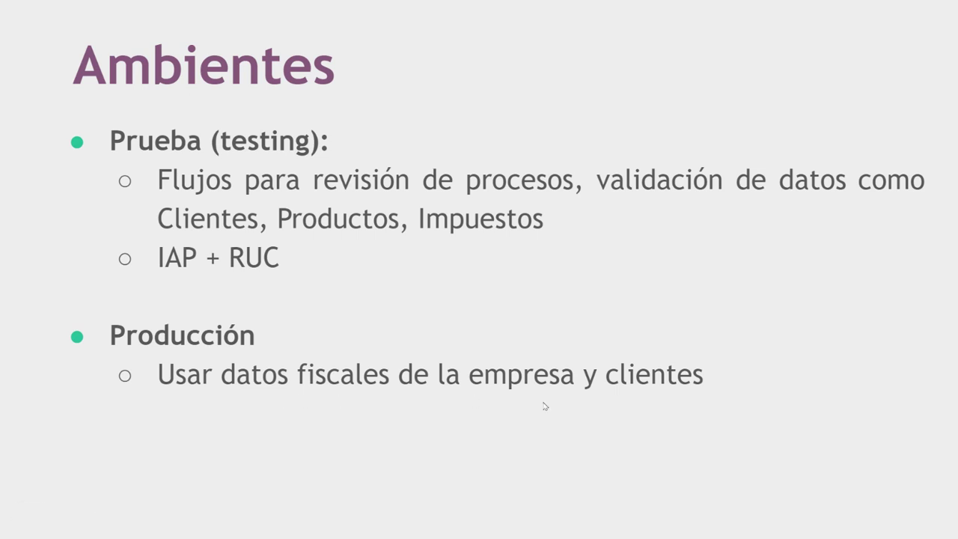
{"action": "left_click", "coordinate": [433, 371]}
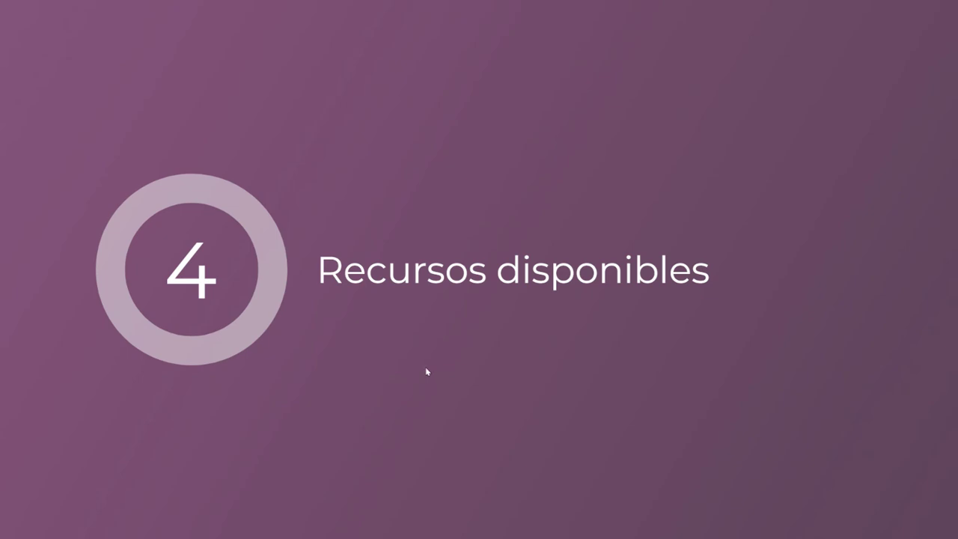
{"action": "left_click", "coordinate": [426, 371]}
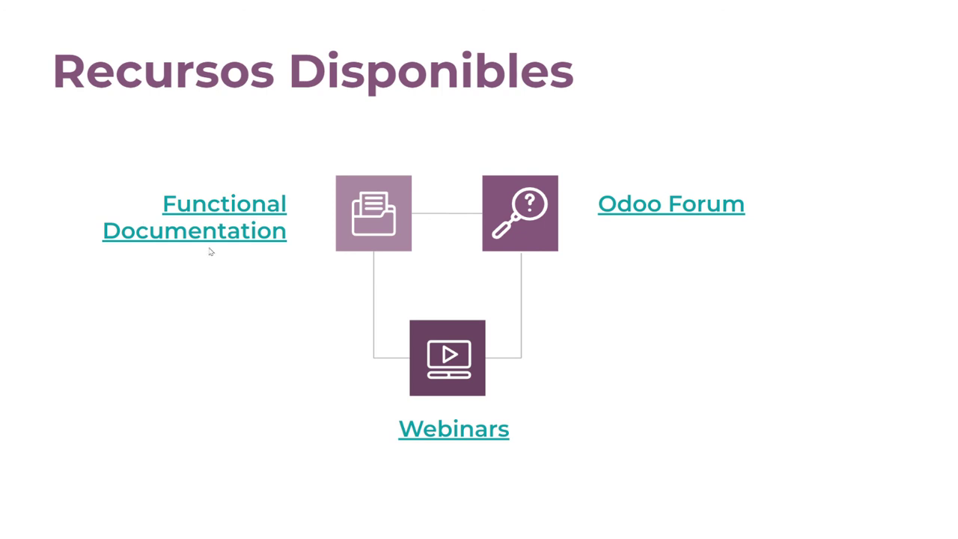
{"action": "left_click", "coordinate": [462, 347]}
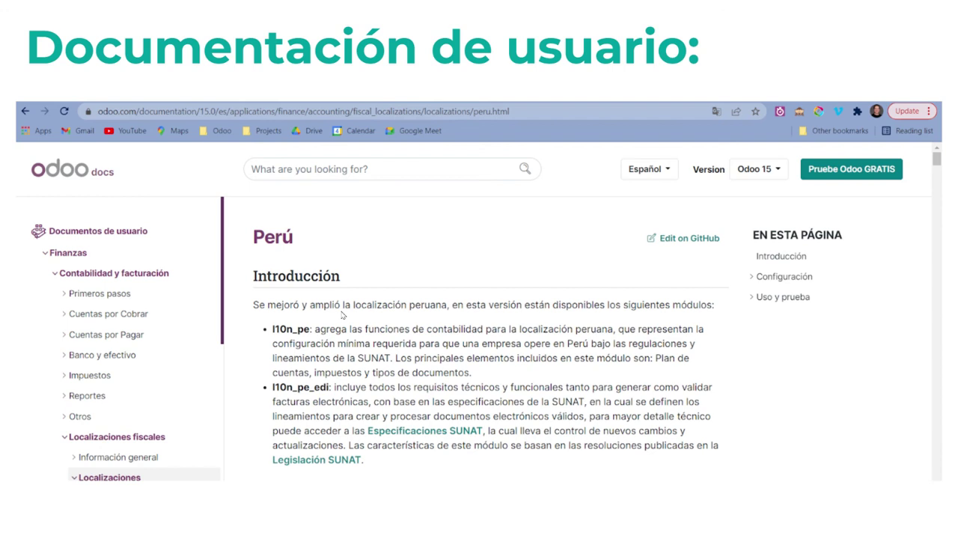